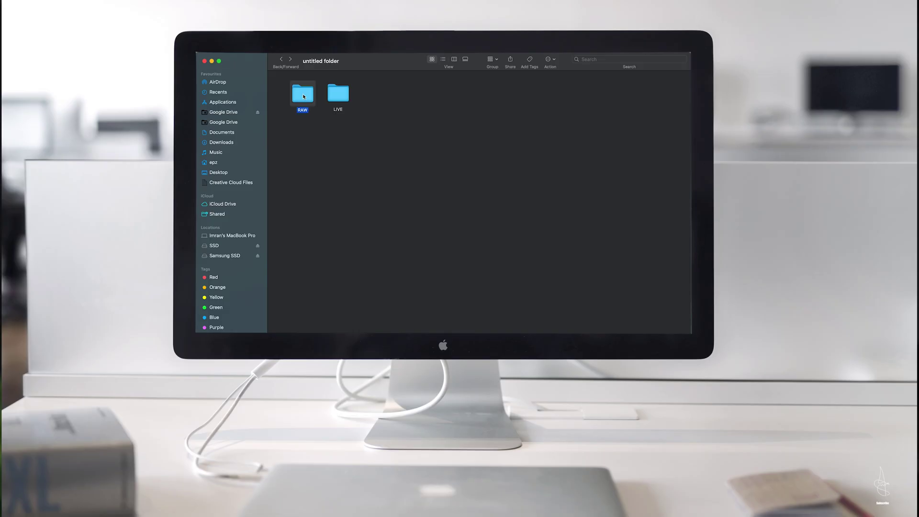
# Inside RAW, create a new folder named '22FEB09 - YOUTUBE'
pyautogui.doubleClick(304, 94)
pyautogui.rightClick(307, 97)
pyautogui.click(323, 99)
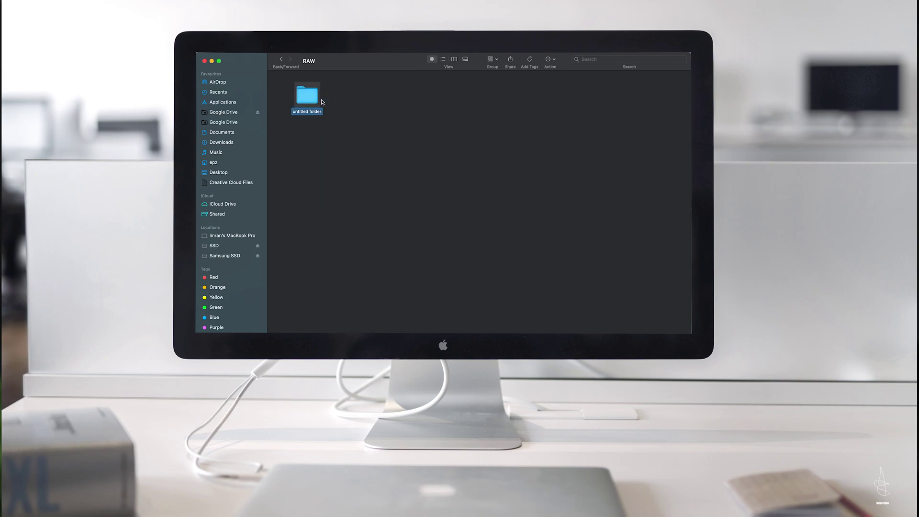
pyautogui.write('22')
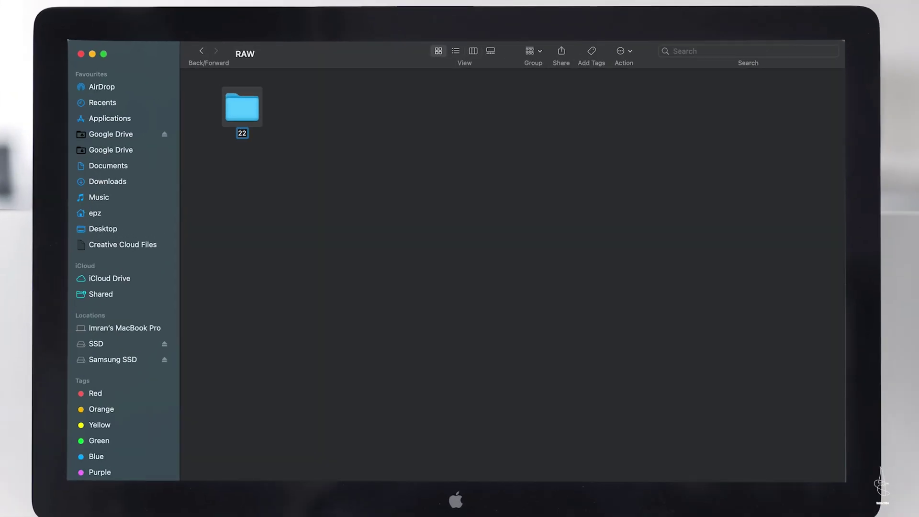
pyautogui.write('FEB09 - YOUTUBE')
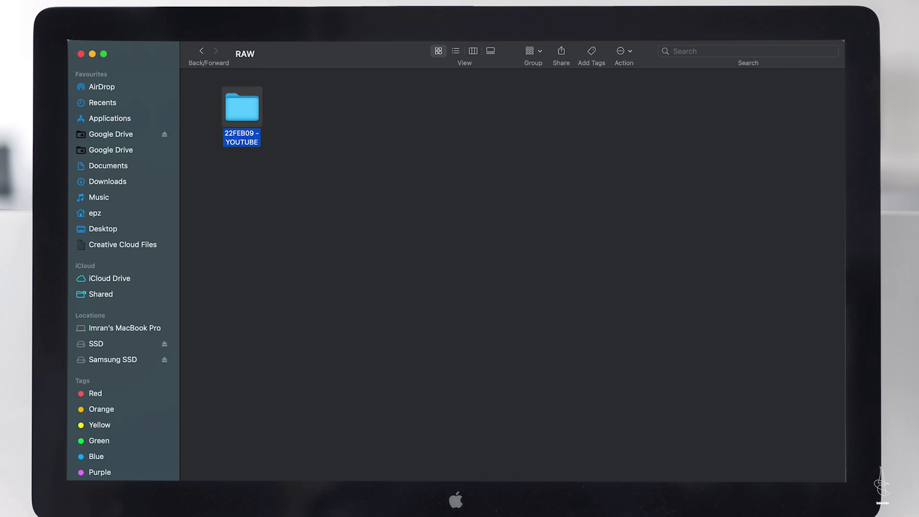
pyautogui.click(335, 149)
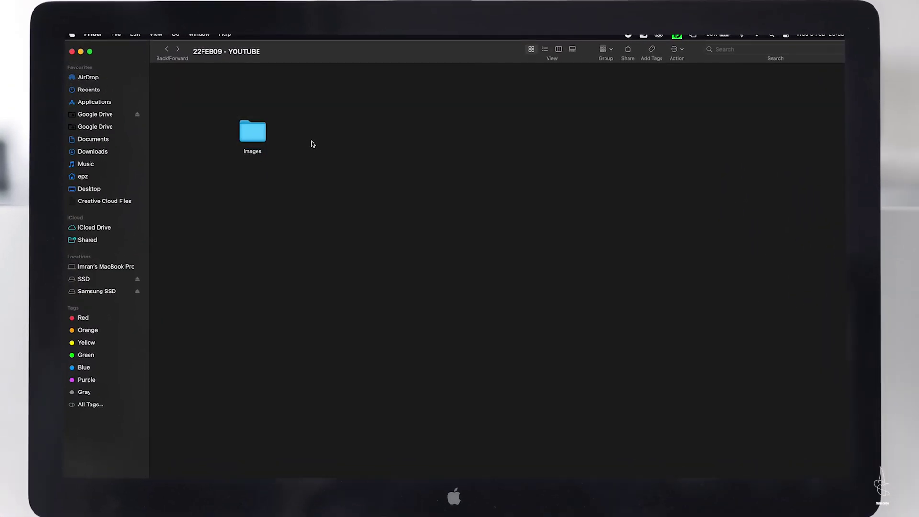
# Add an Audio folder beside Images and start a Video folder next to it
pyautogui.rightClick(314, 142)
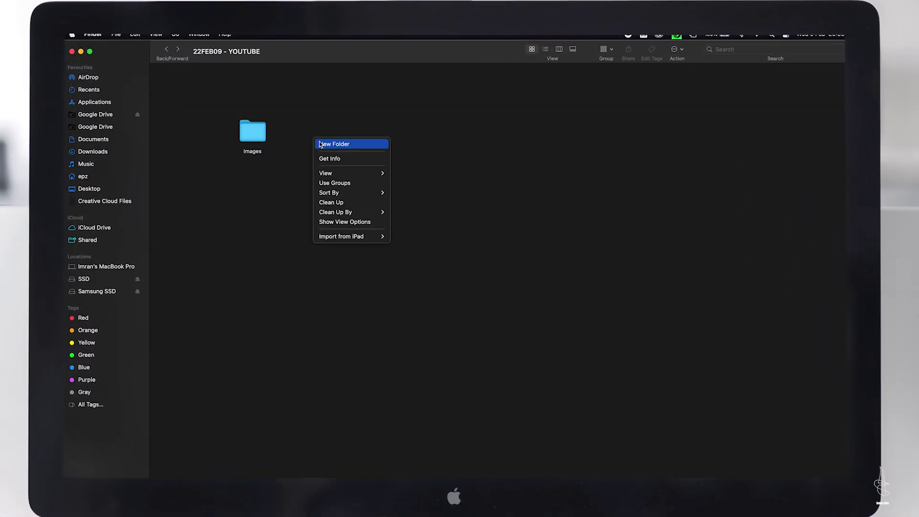
pyautogui.click(334, 144)
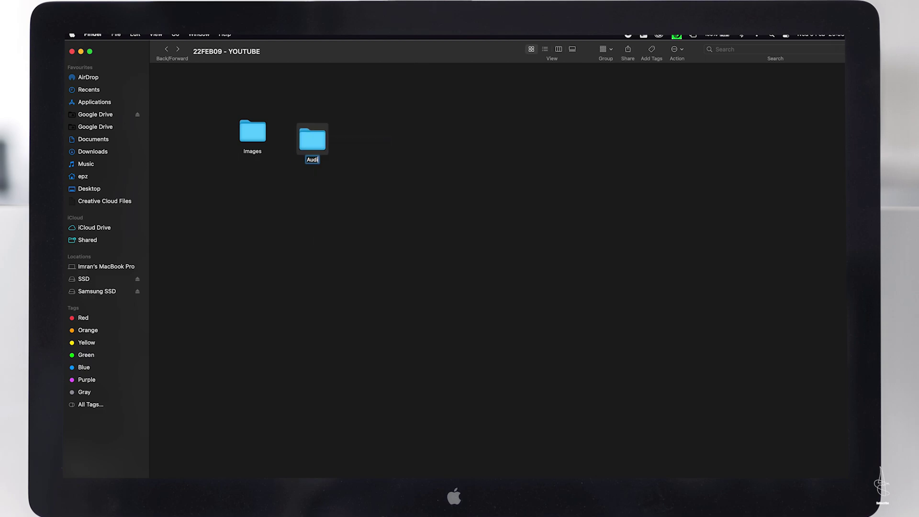
pyautogui.press('Return')
pyautogui.moveTo(325, 146); pyautogui.dragTo(314, 138)
pyautogui.rightClick(345, 137)
pyautogui.click(360, 143)
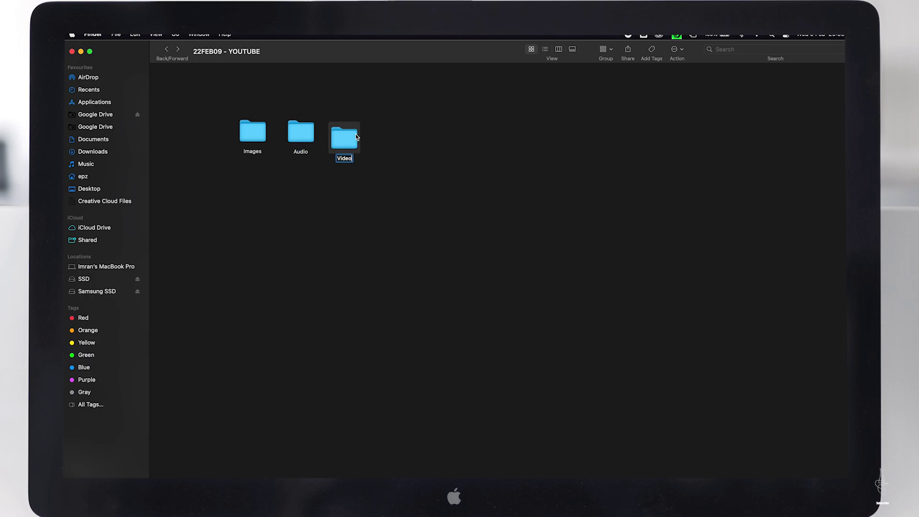
# Add an EXF folder, then create one more new folder below the row
pyautogui.rightClick(335, 196)
pyautogui.click(357, 198)
pyautogui.write('EXF')
pyautogui.press('Return')
pyautogui.rightClick(344, 218)
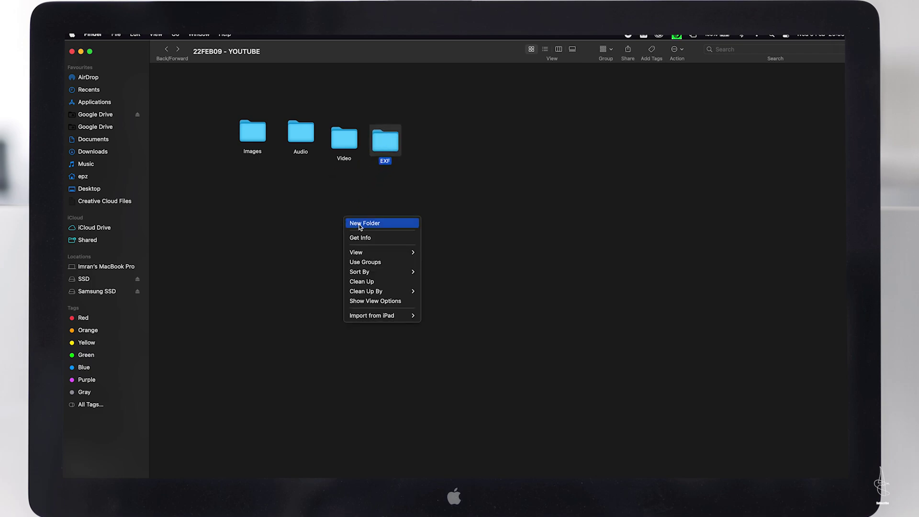
pyautogui.click(360, 224)
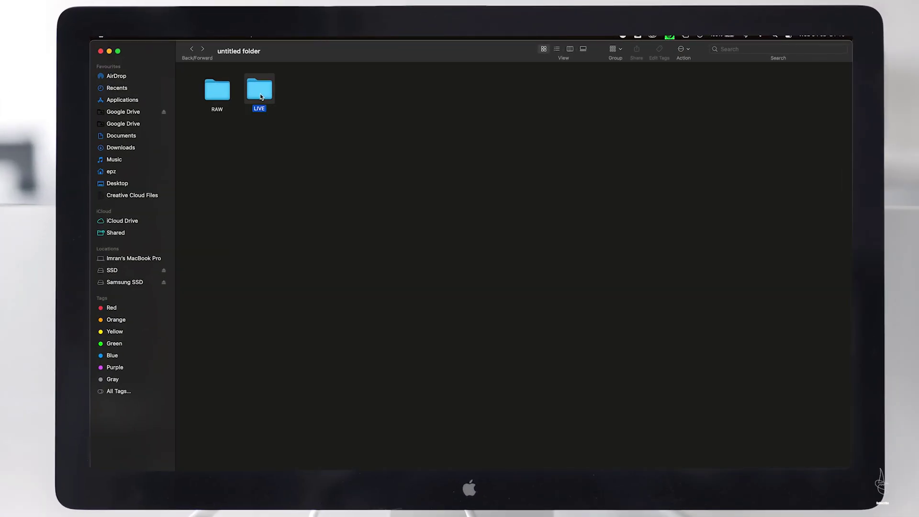
# In LIVE's 22FEB09 - YOUTUBE folder, create a new folder for EXPORTS
pyautogui.doubleClick(260, 94)
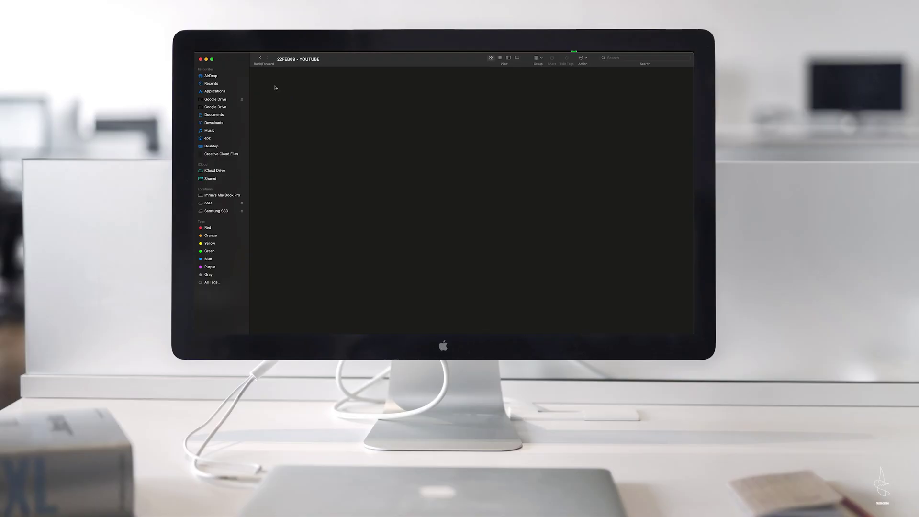
pyautogui.rightClick(240, 84)
pyautogui.click(273, 93)
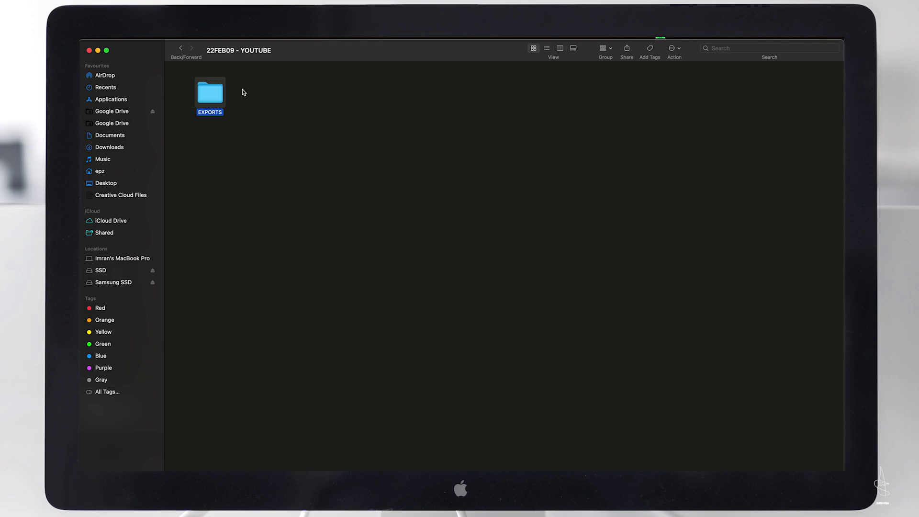
# Create a High Res subfolder inside EXPORTS
pyautogui.doubleClick(215, 99)
pyautogui.rightClick(214, 97)
pyautogui.click(251, 101)
pyautogui.write('Hig')
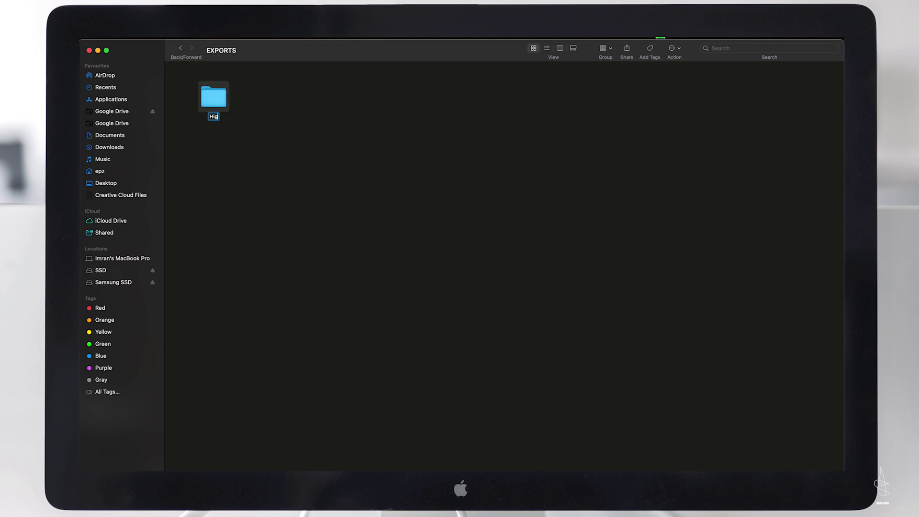
pyautogui.write('h Res')
pyautogui.press('Return')
# Add a Low Res subfolder, then a PSD folder placed beside EXPORTS
pyautogui.rightClick(246, 127)
pyautogui.click(266, 132)
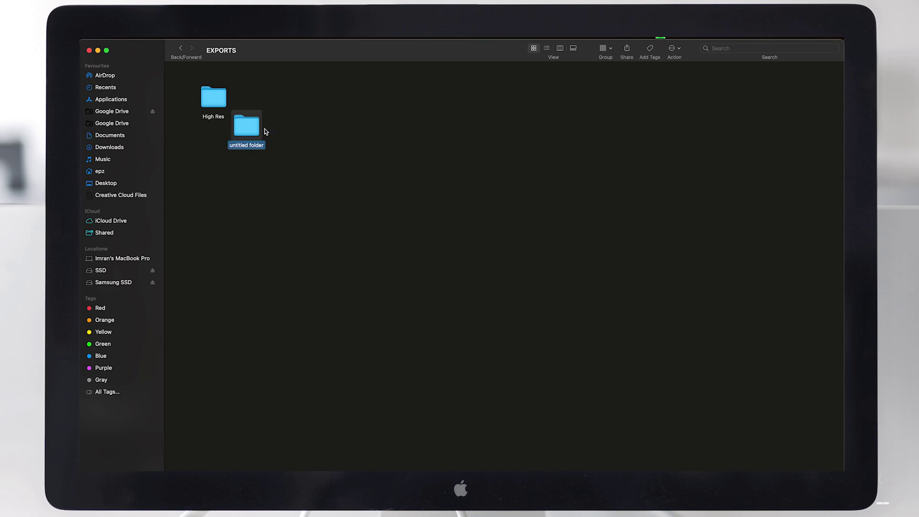
pyautogui.press('Return')
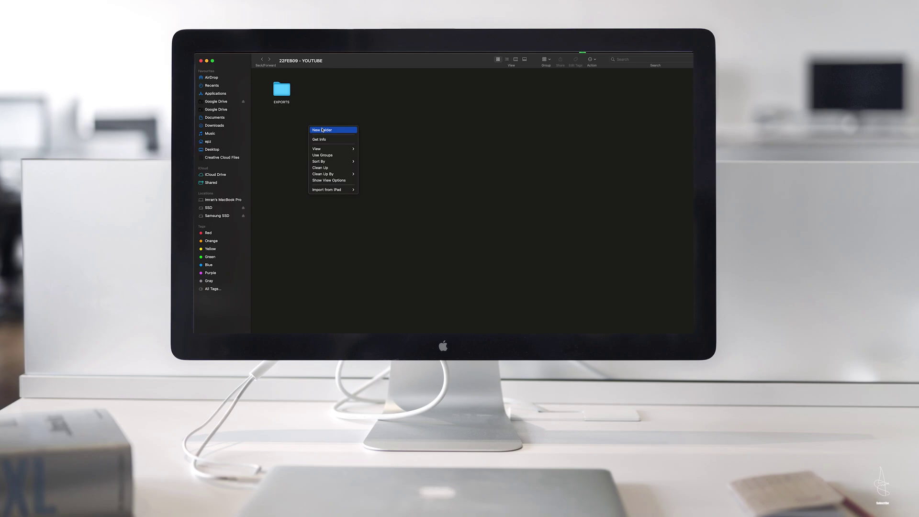
pyautogui.click(322, 130)
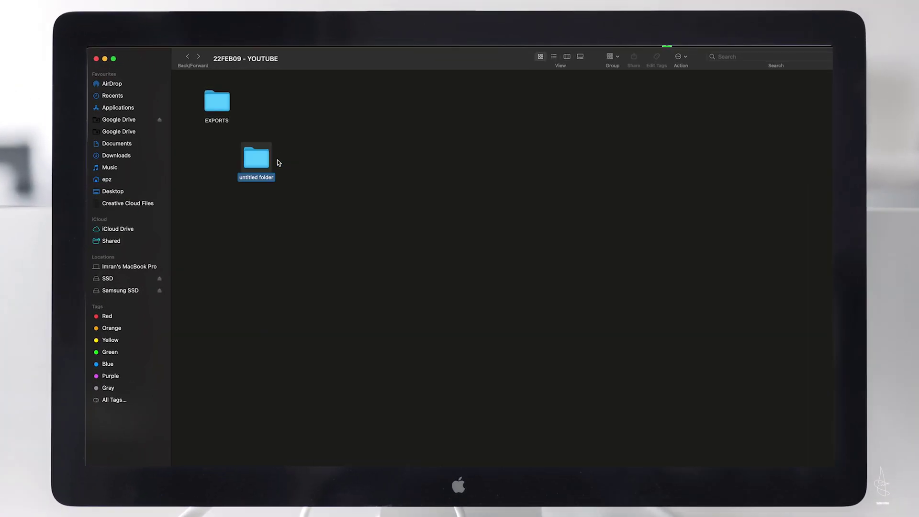
pyautogui.moveTo(260, 161); pyautogui.dragTo(264, 106)
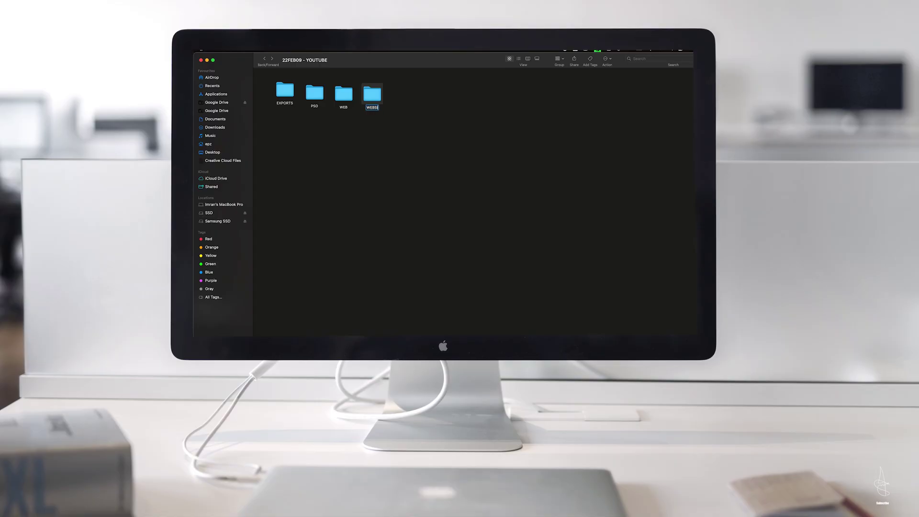
# Finish naming the folder WEBSITE and add another new folder after it
pyautogui.write('ITE')
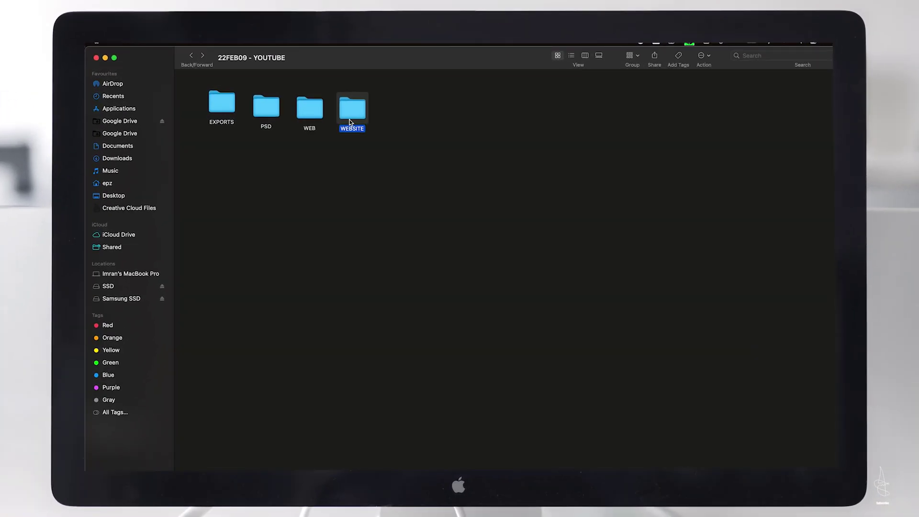
pyautogui.rightClick(393, 115)
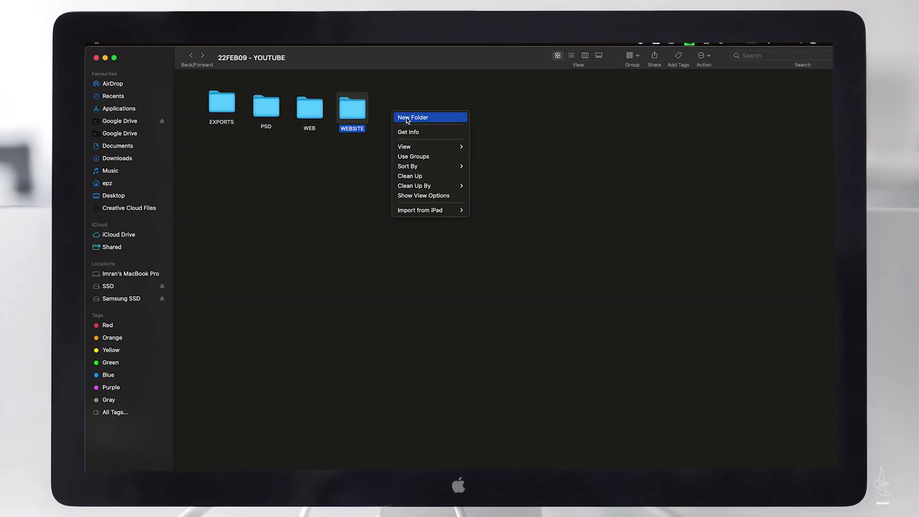
pyautogui.click(407, 118)
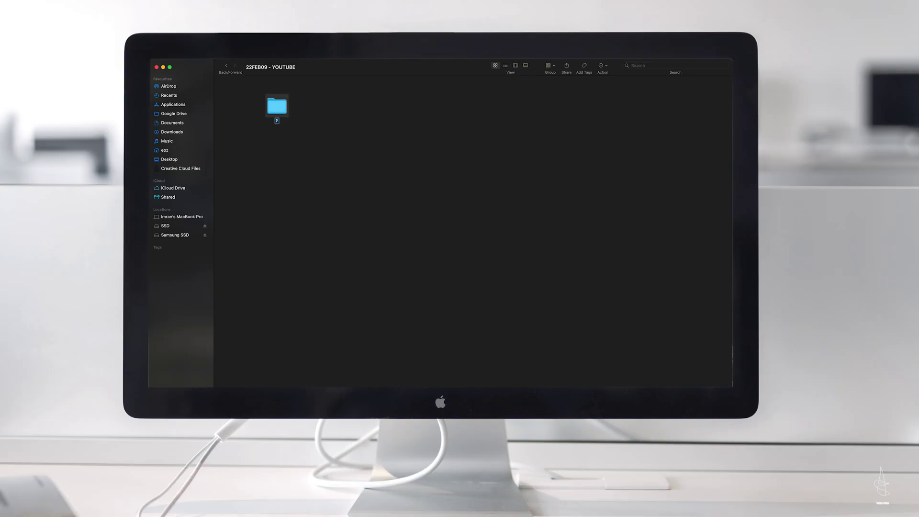
# Name the folder PROJECT FILE in the first slot and add EXPORTS beside it
pyautogui.write('OJECT FIL')
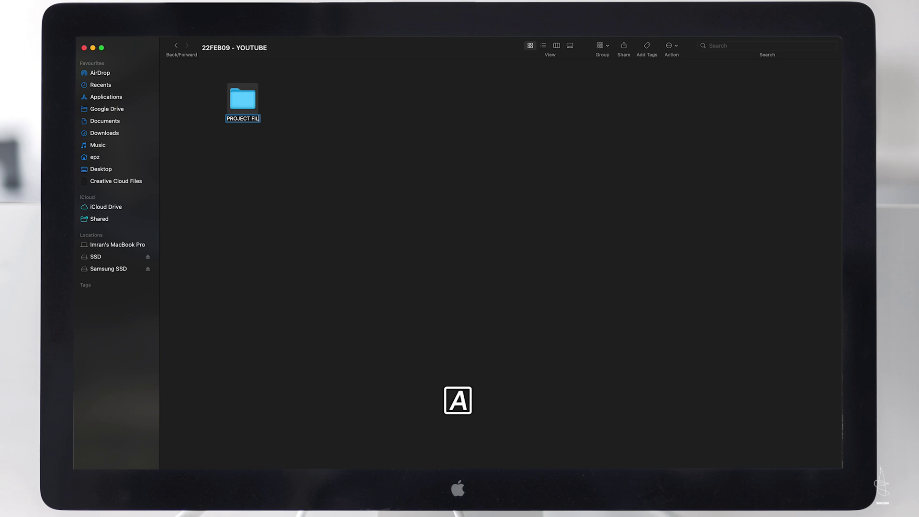
pyautogui.moveTo(241, 101); pyautogui.dragTo(210, 93)
pyautogui.rightClick(284, 112)
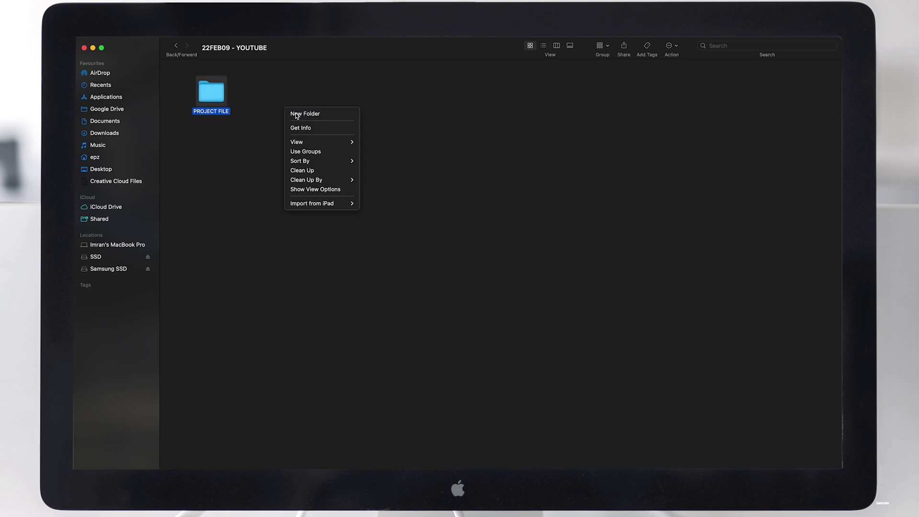
pyautogui.click(296, 114)
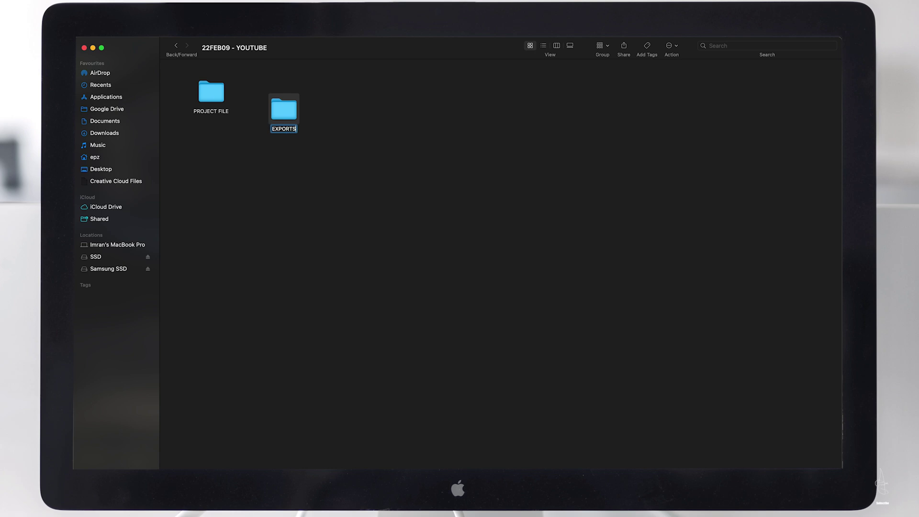
pyautogui.moveTo(276, 108); pyautogui.dragTo(277, 109)
# Add a SOUNDS folder and place it beside EXPORTS in the top row
pyautogui.rightClick(314, 133)
pyautogui.click(324, 135)
pyautogui.write('SOUNDS')
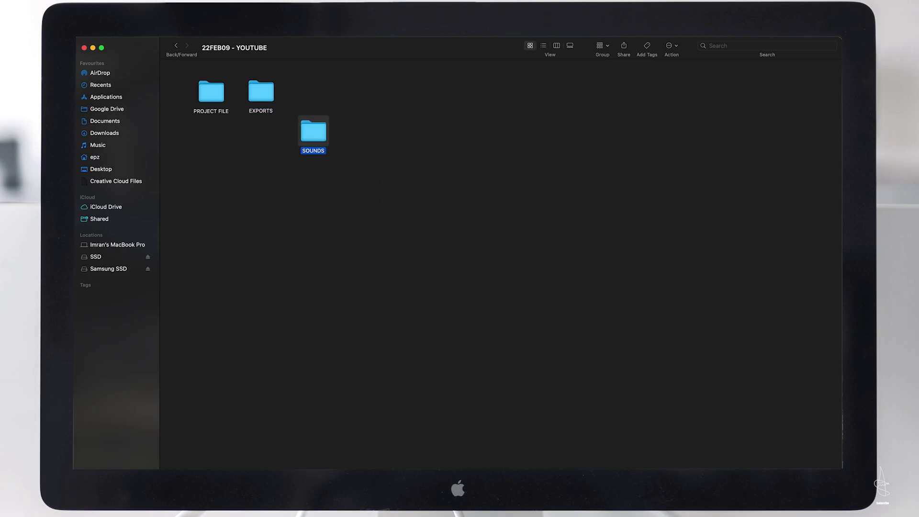
pyautogui.moveTo(309, 126); pyautogui.dragTo(307, 98)
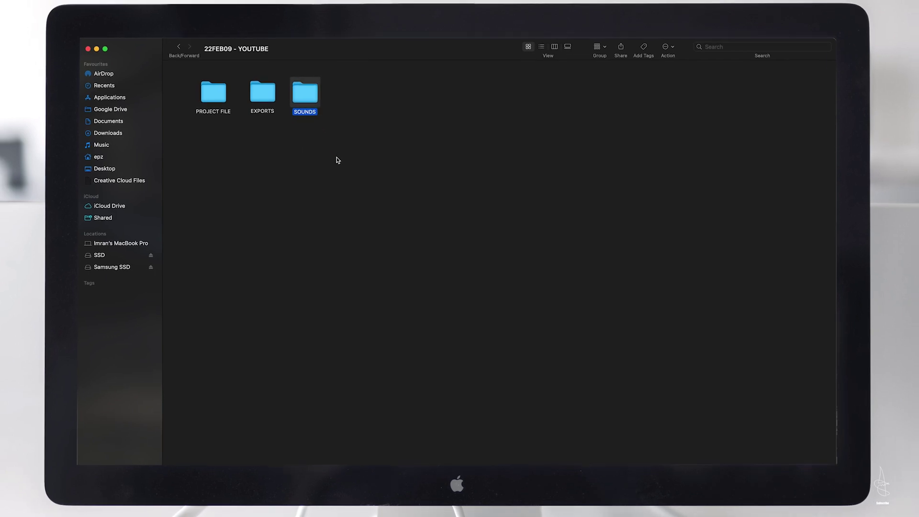
pyautogui.rightClick(335, 158)
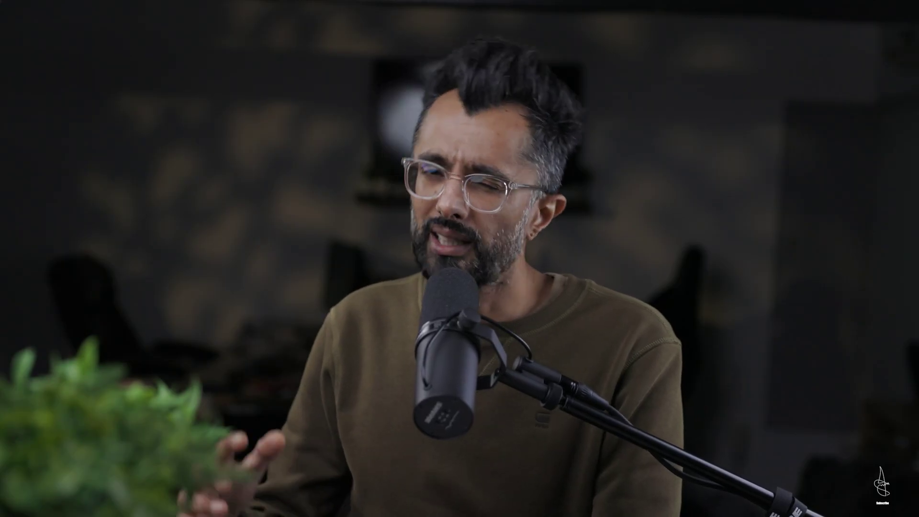